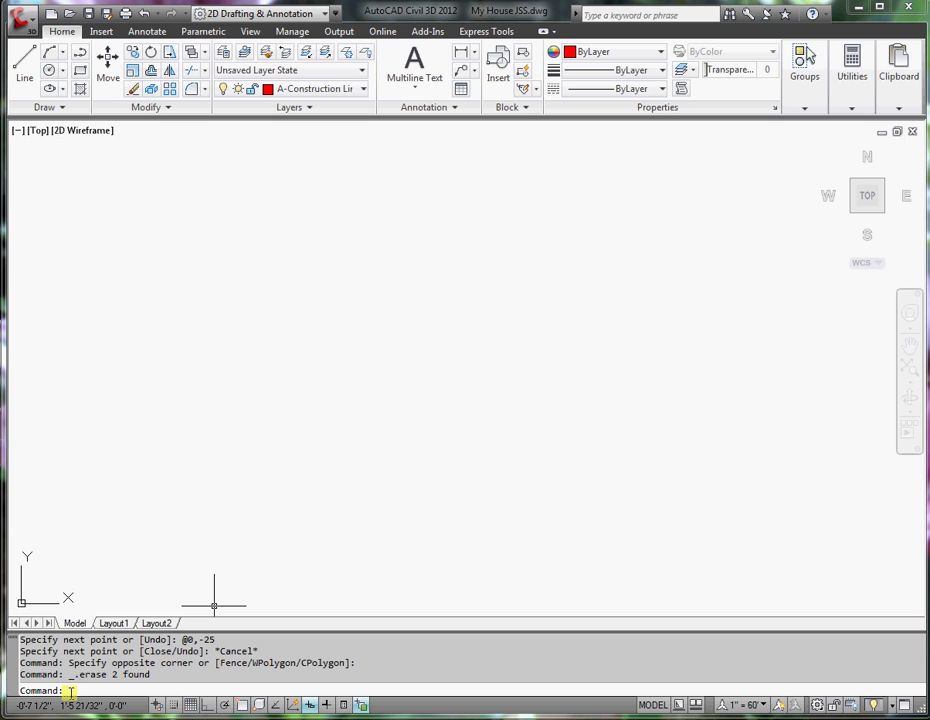
Step: Start a LINE with its first point at 0,25'
type("line")
key("Return")
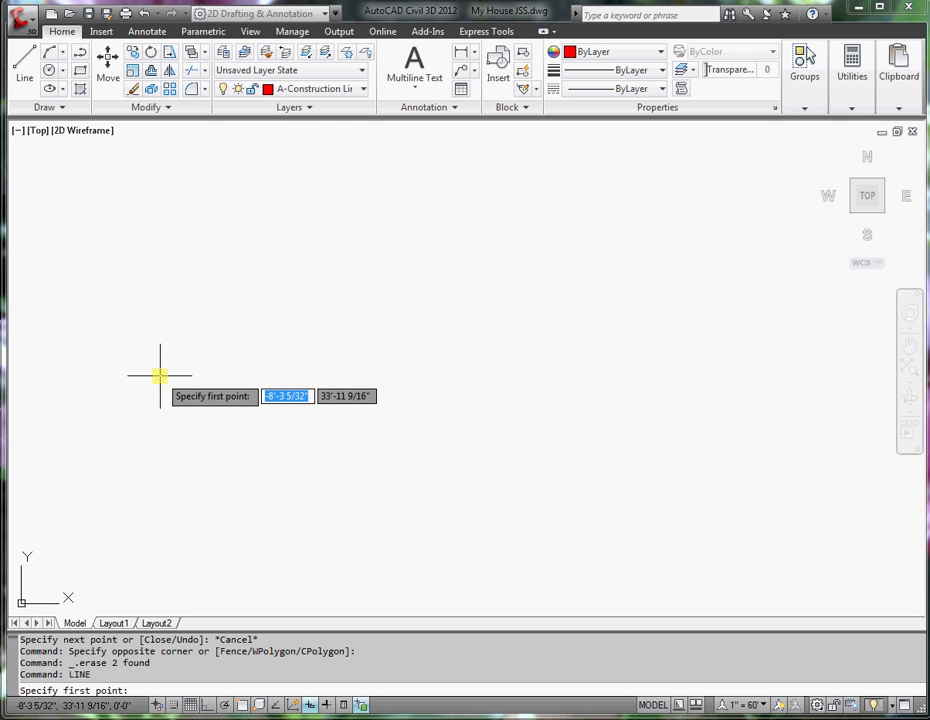
type("0")
key("Tab")
type("25")
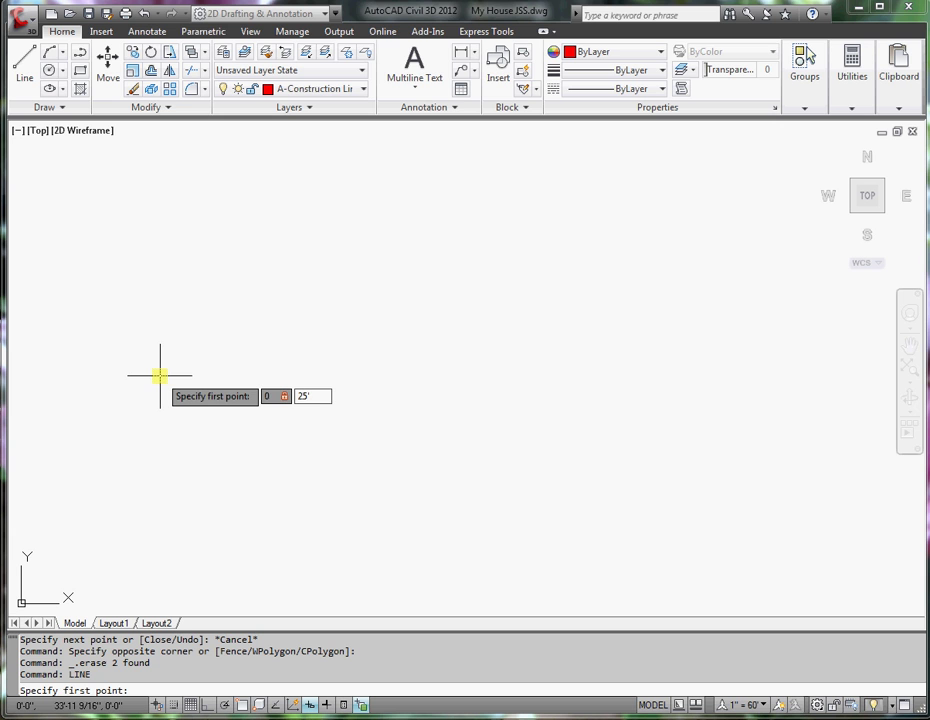
key("Return")
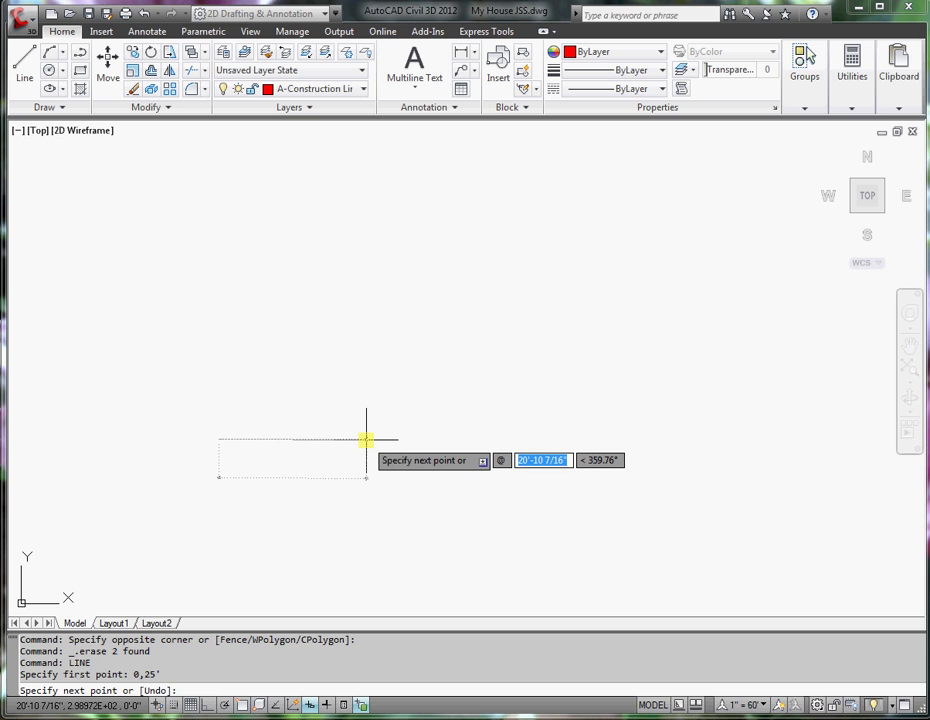
Step: Draw the first wall 30 feet horizontally to the right
type("30'")
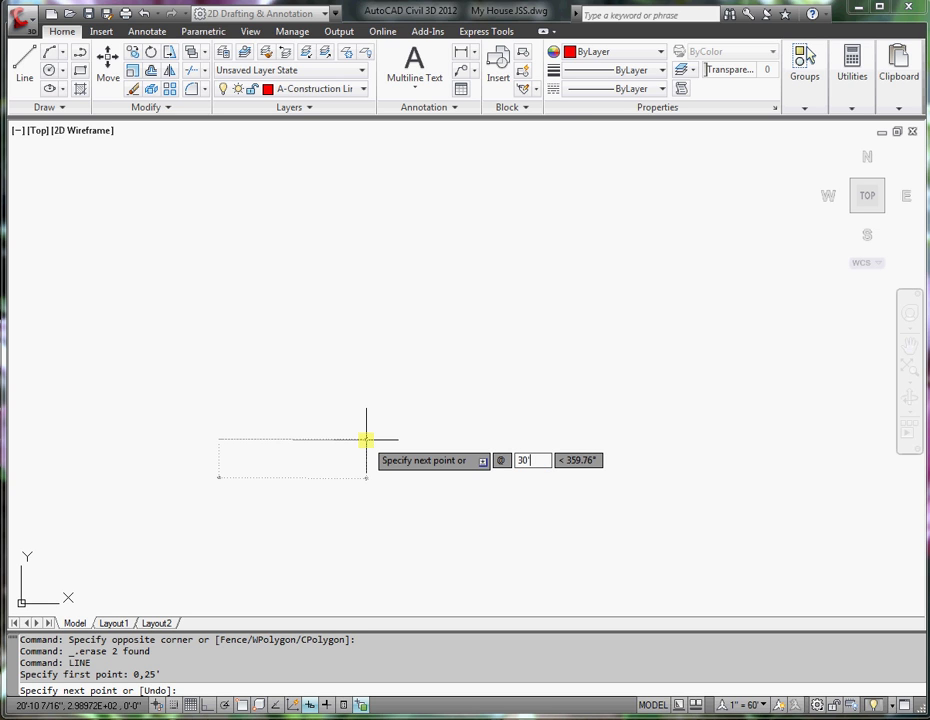
key("comma")
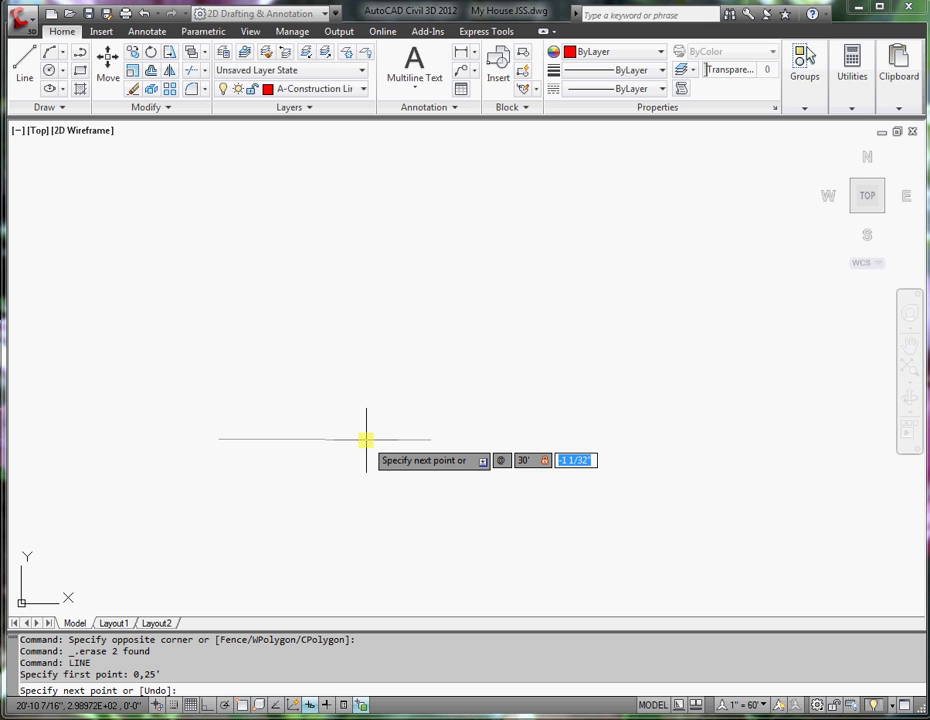
type("0")
key("Return")
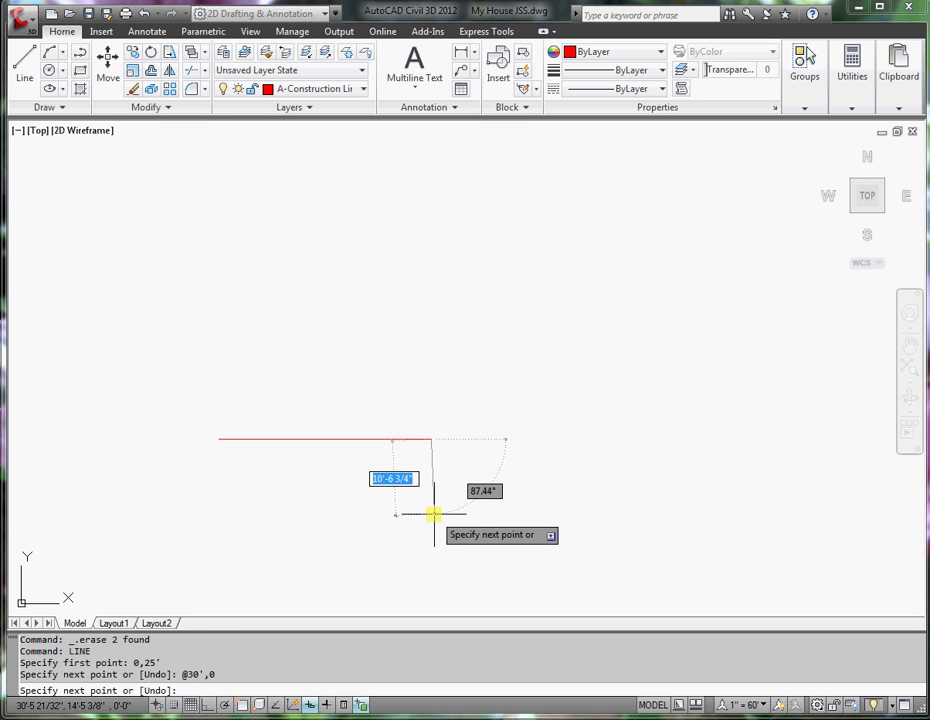
Step: With Ortho toggled, add walls 25' down, 20' right and 50' up
key("F8")
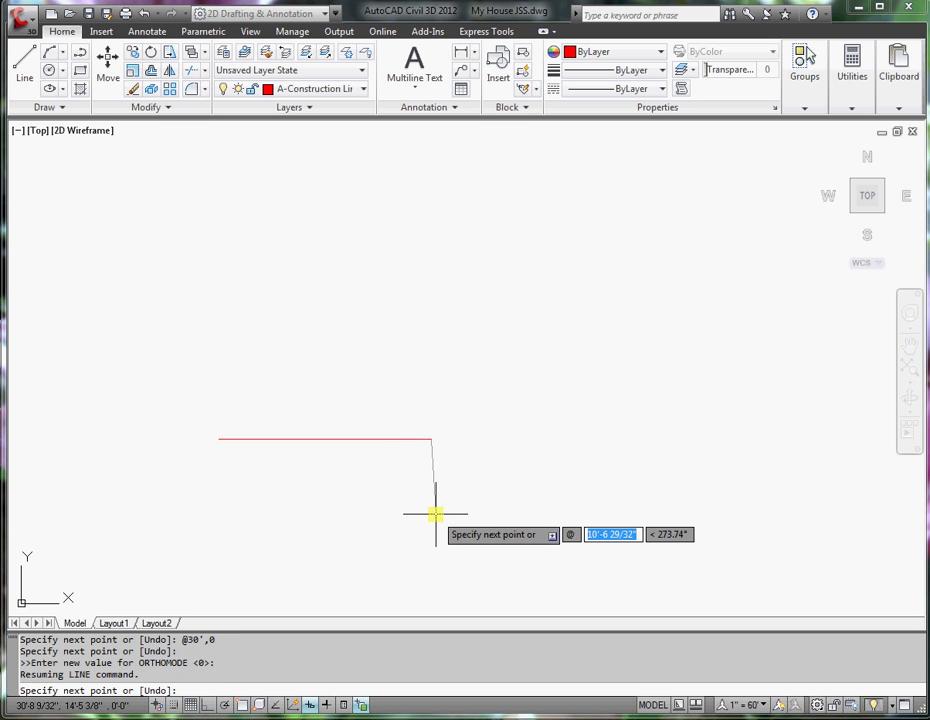
type("0")
key("Tab")
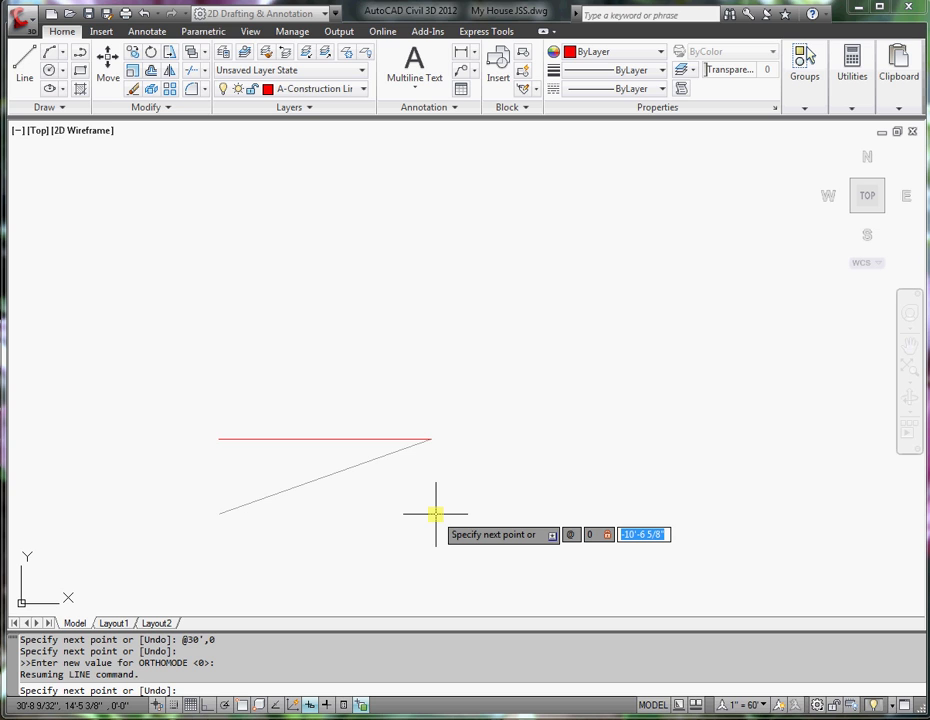
type("-2")
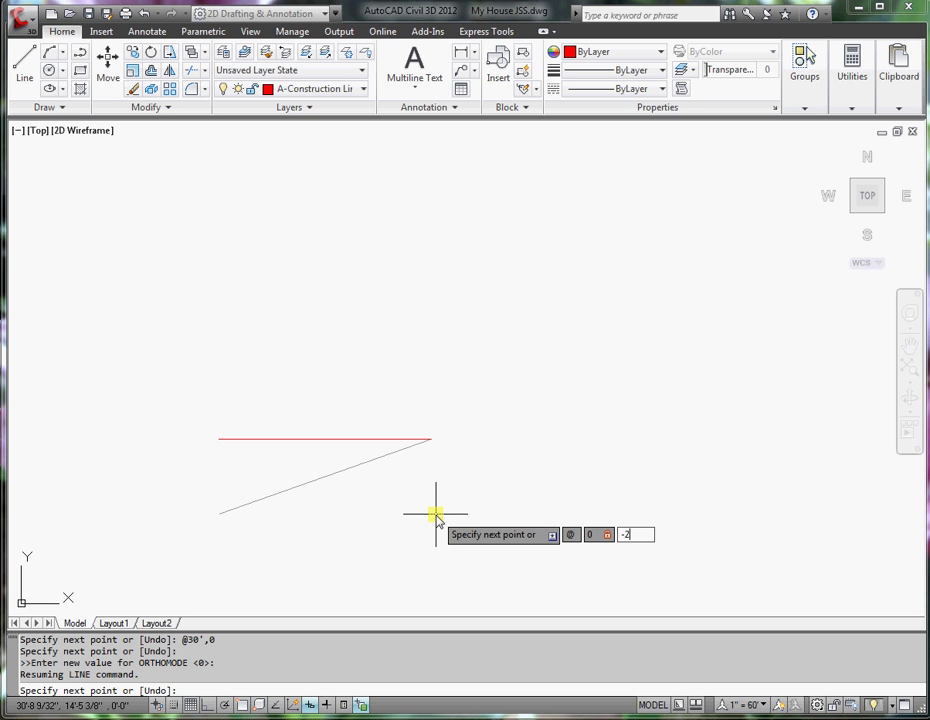
type("5'")
key("Return")
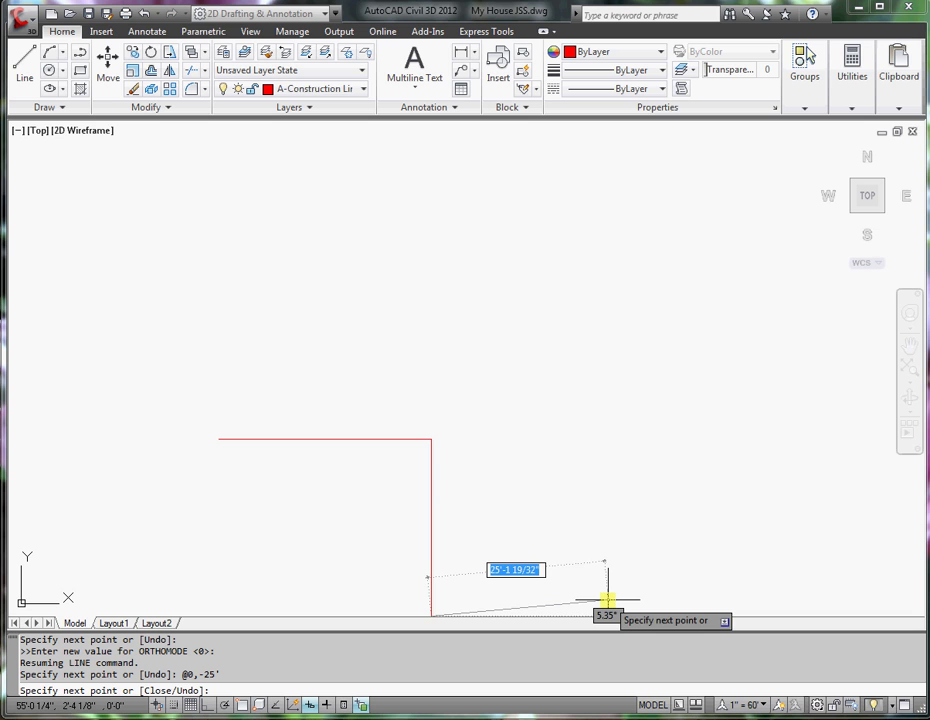
type("@")
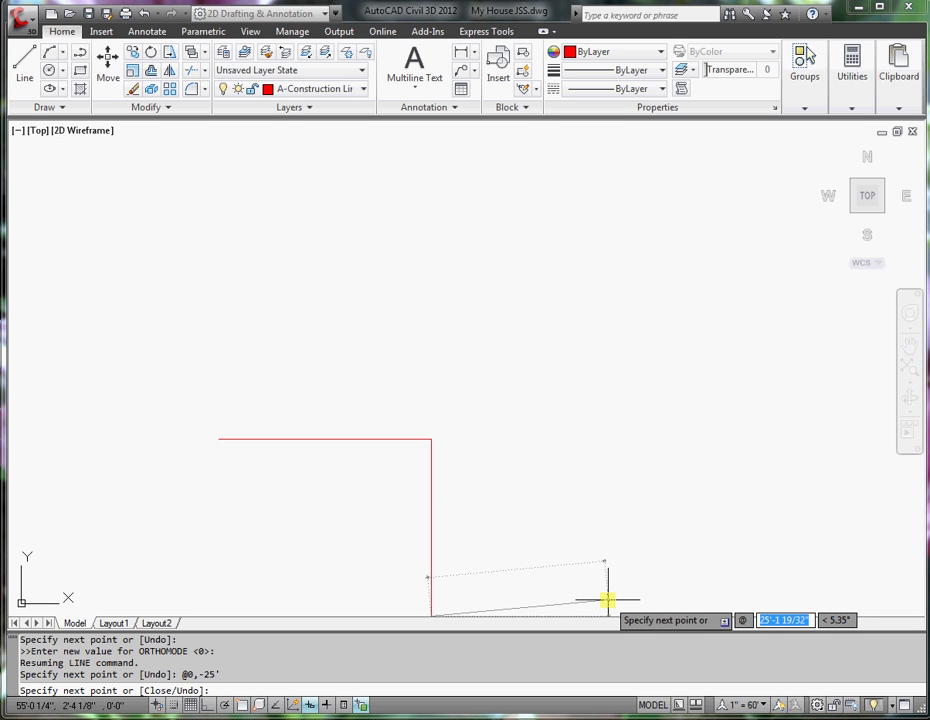
type("20")
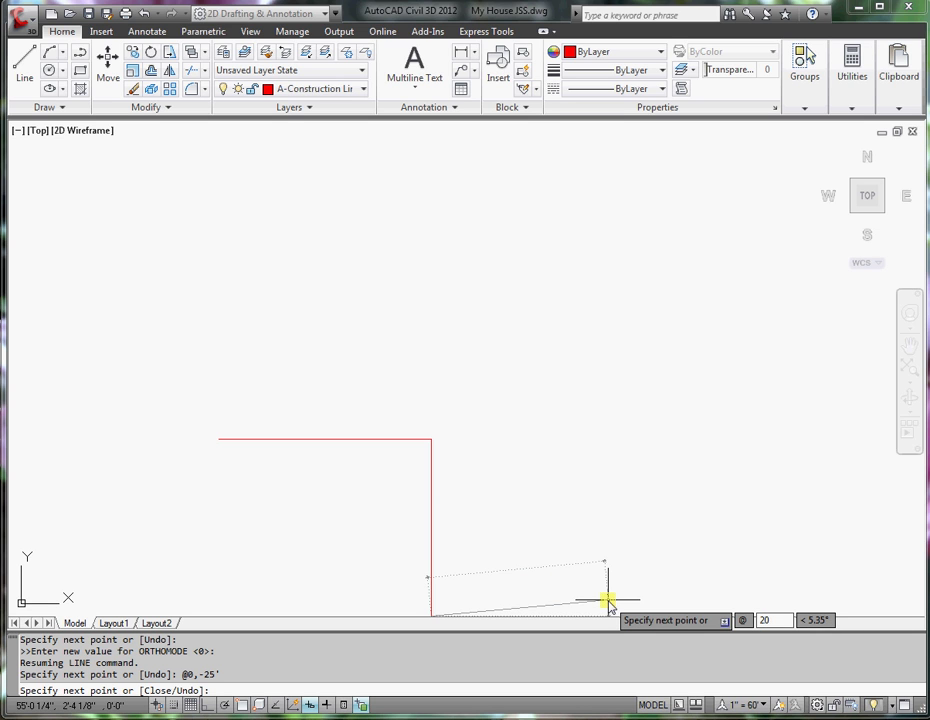
key("Tab")
type("0")
key("Return")
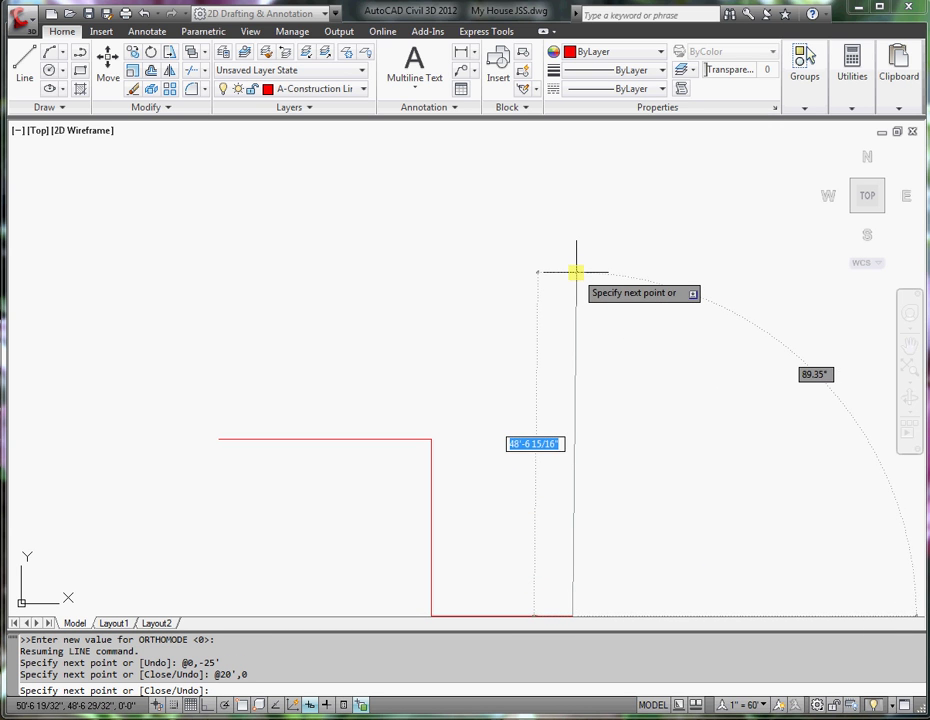
type("@")
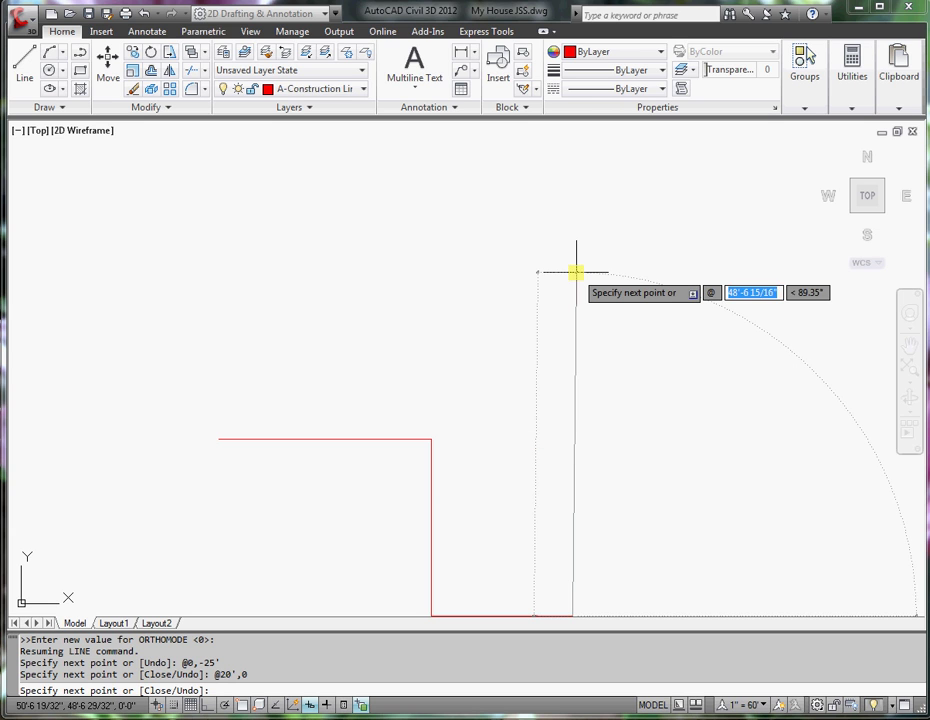
type("0,")
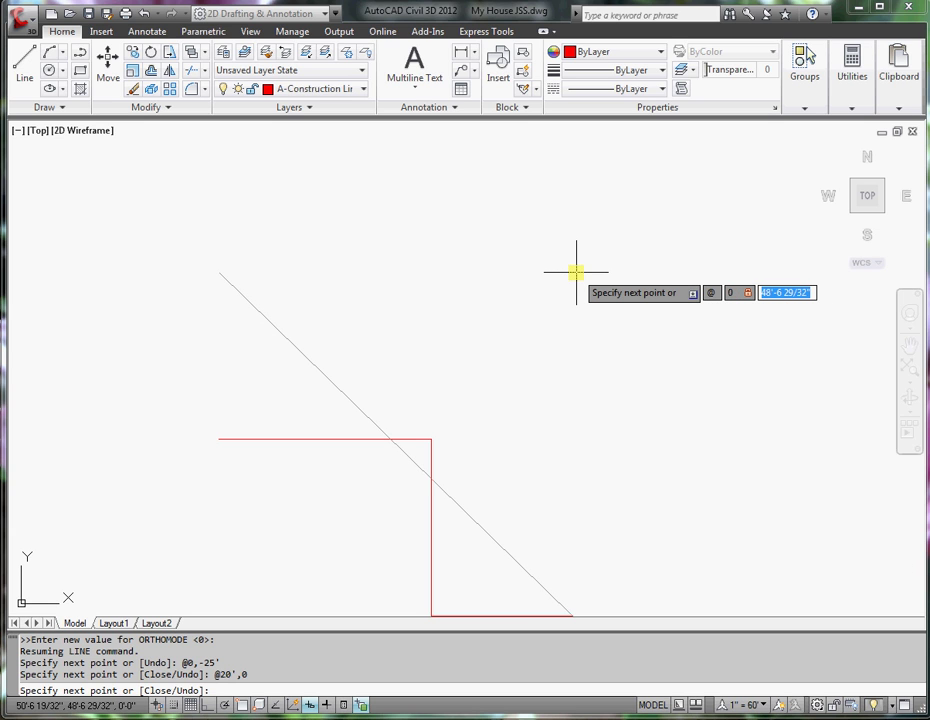
type("50")
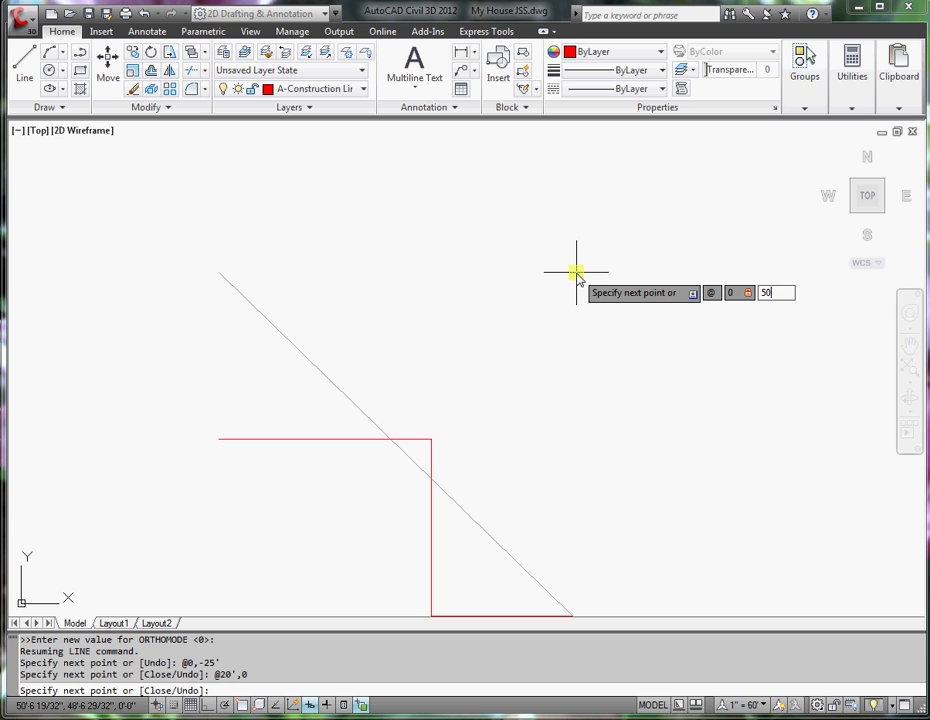
type("'")
key("Return")
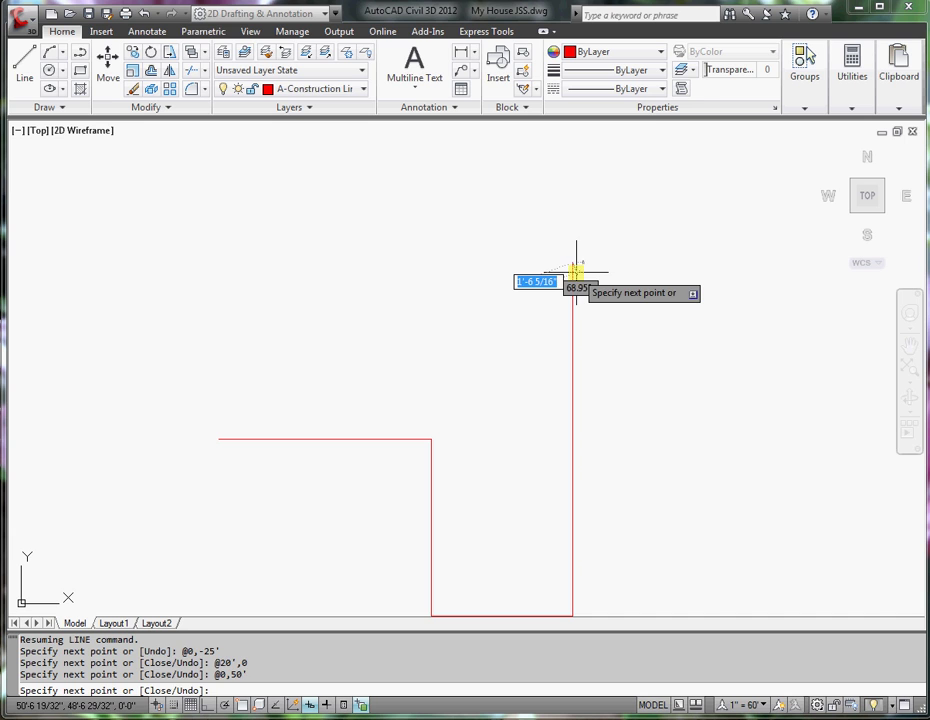
Step: Enter a leftward -50,0 wall, then undo the mistaken segment with U
key("F8")
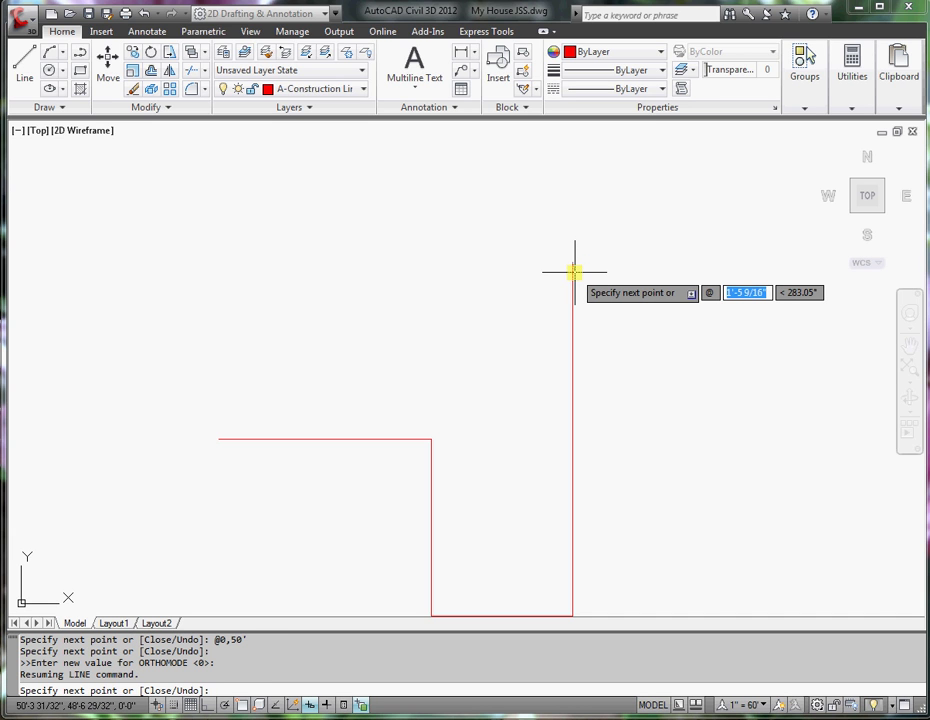
type("-50")
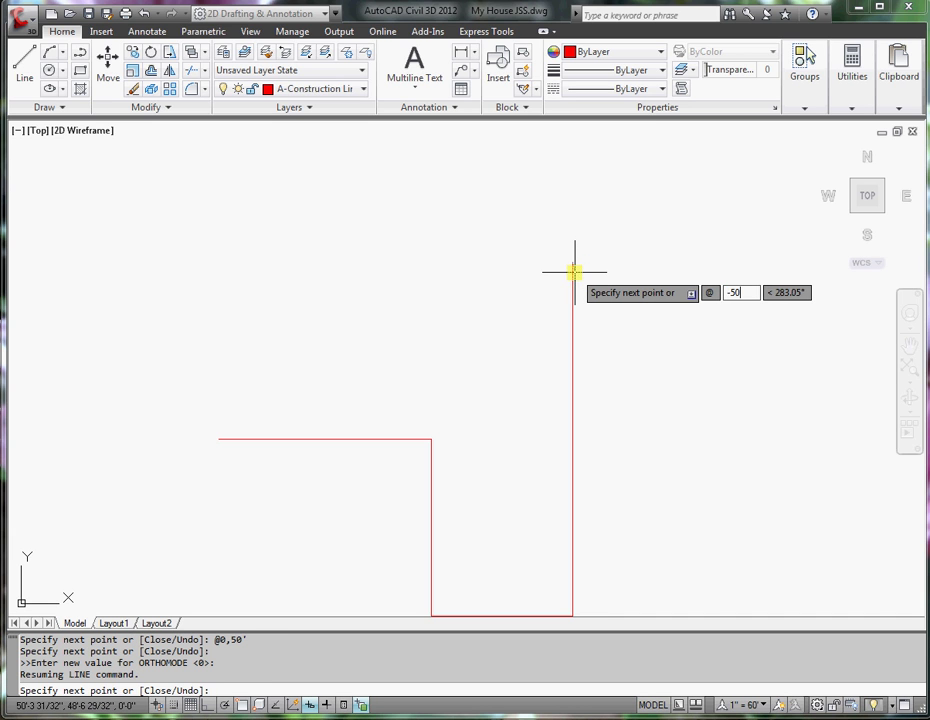
key("Tab")
type("0")
key("Return")
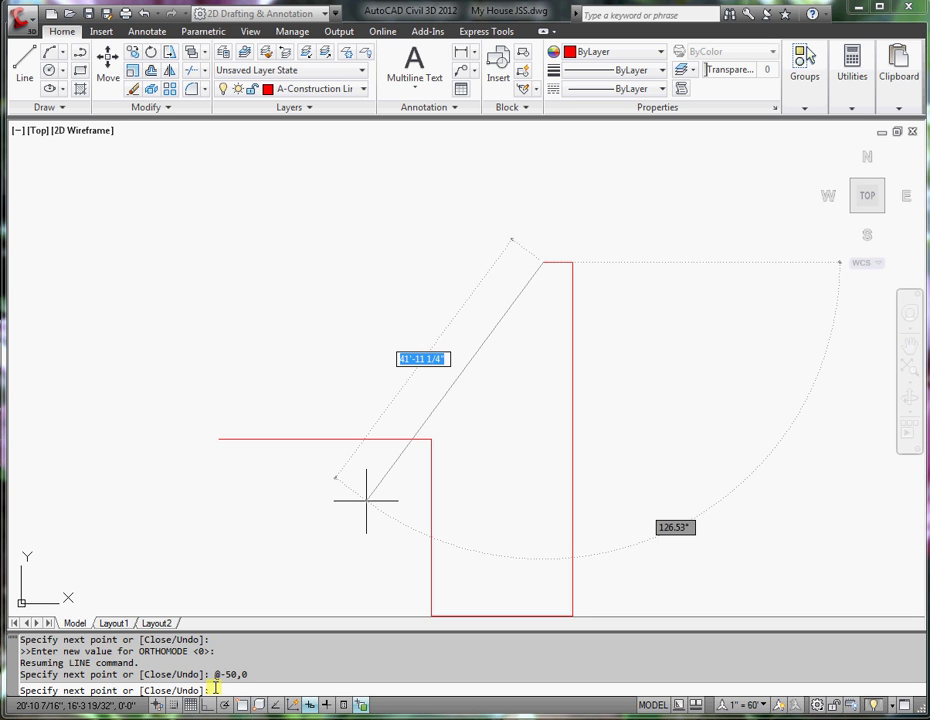
left_click(215, 690)
type("u")
key("Return")
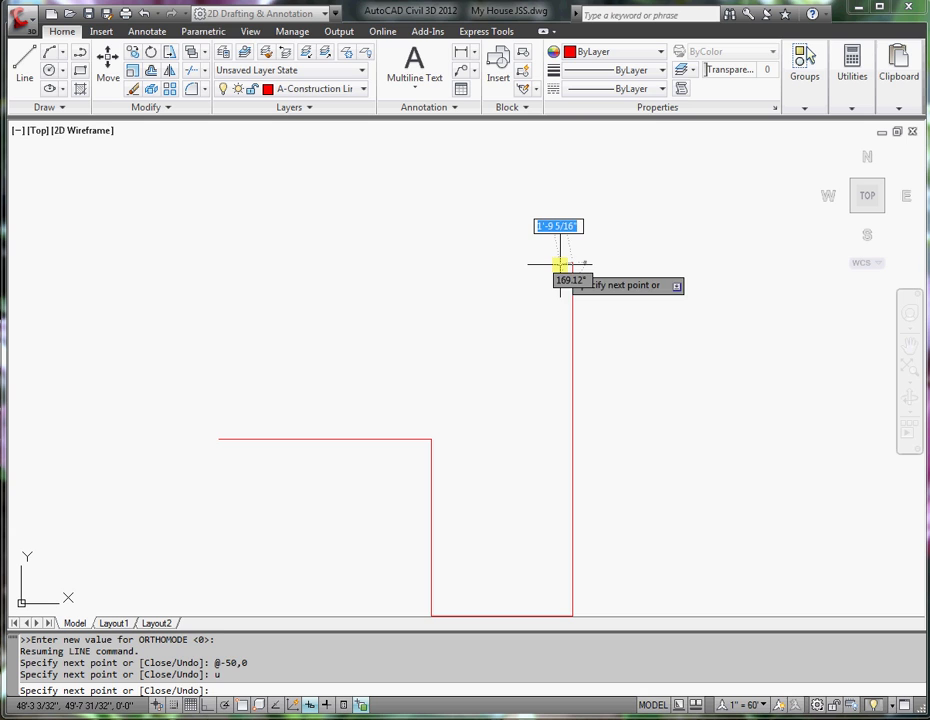
Step: Redraw the top wall 50 feet to the left as @-50',0
key("F8")
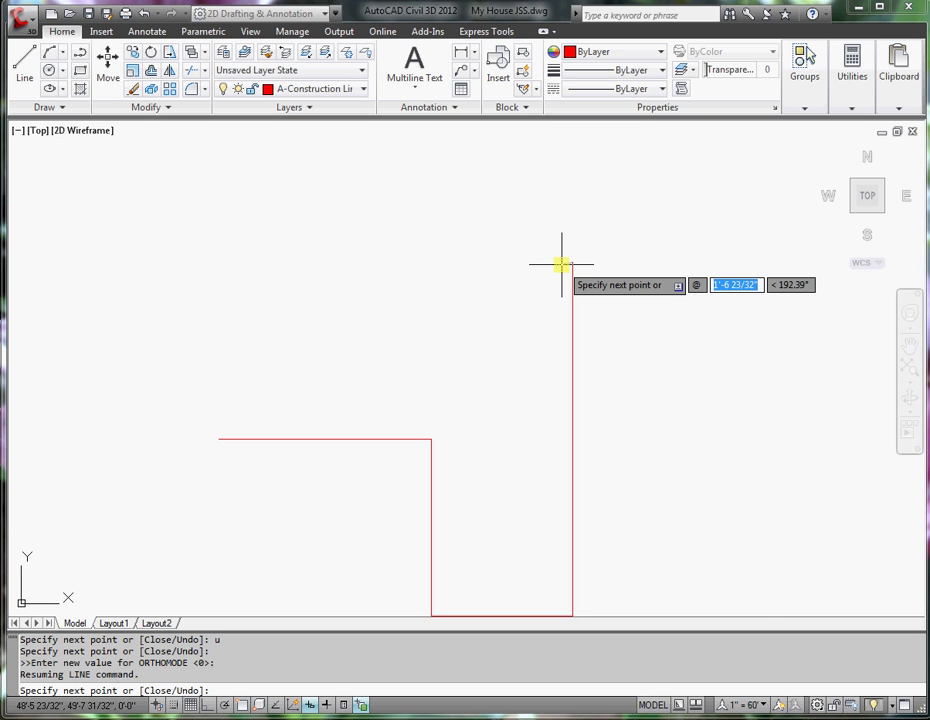
type("-50")
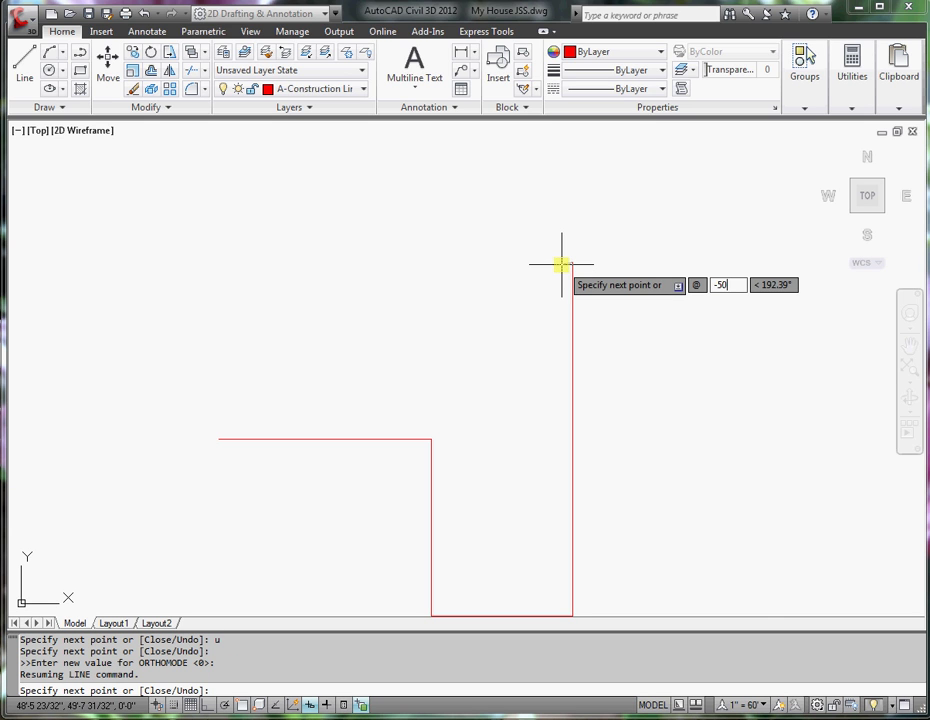
type("'")
key("Tab")
type("0")
key("Return")
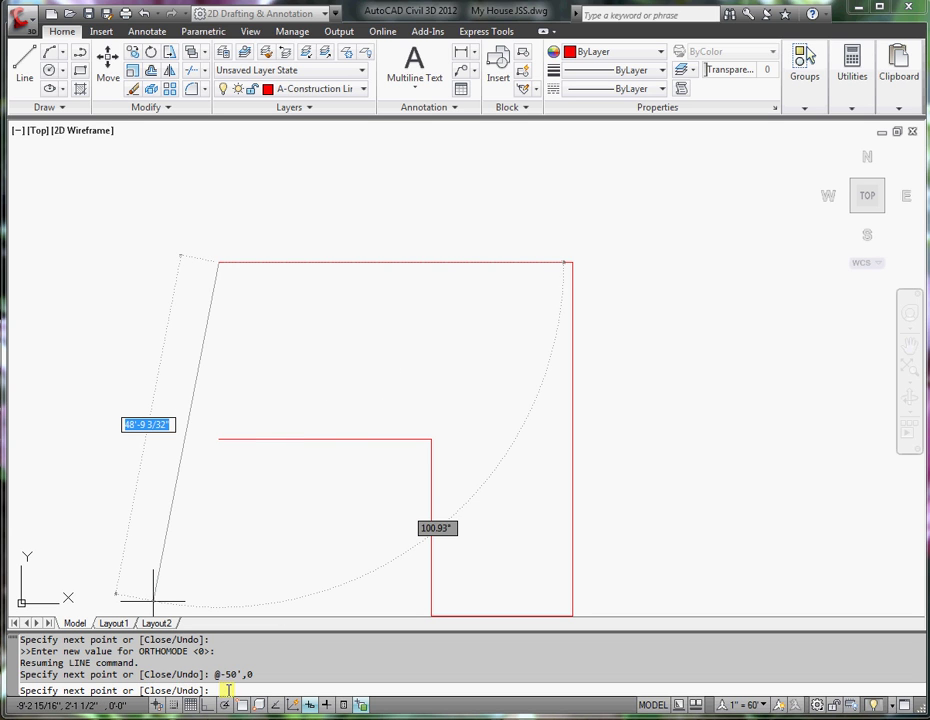
Step: Close the line back to the 0,25' start point with C
type("c")
key("Return")
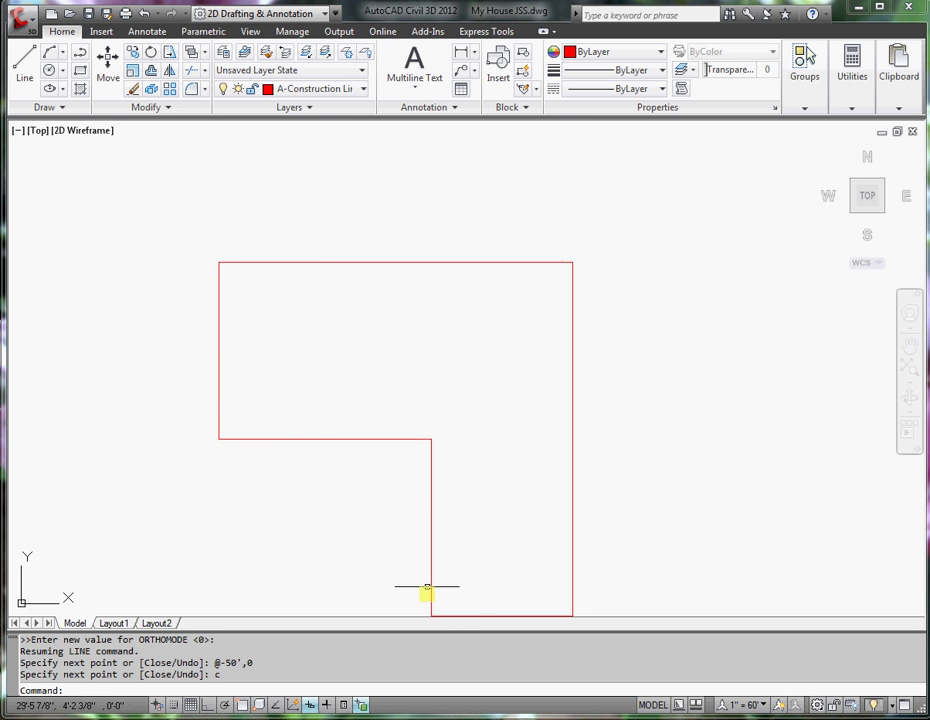
middle_click_drag(469, 419, 477, 364)
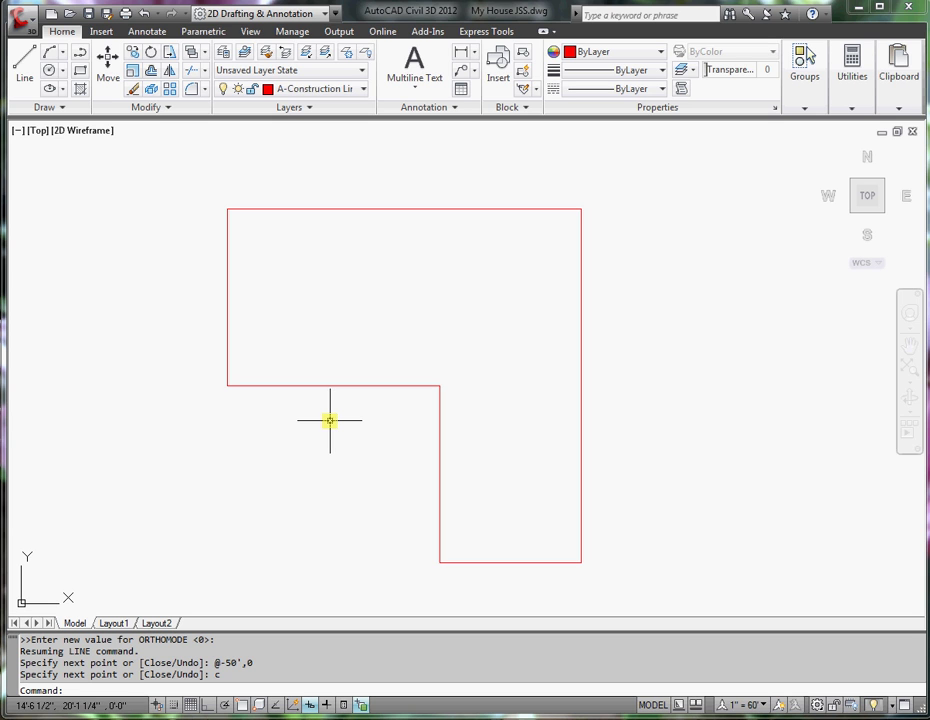
mouse_move(330, 421)
middle_mouse_down()
mouse_move(405, 401)
mouse_move(388, 399)
mouse_move(364, 417)
middle_mouse_up()
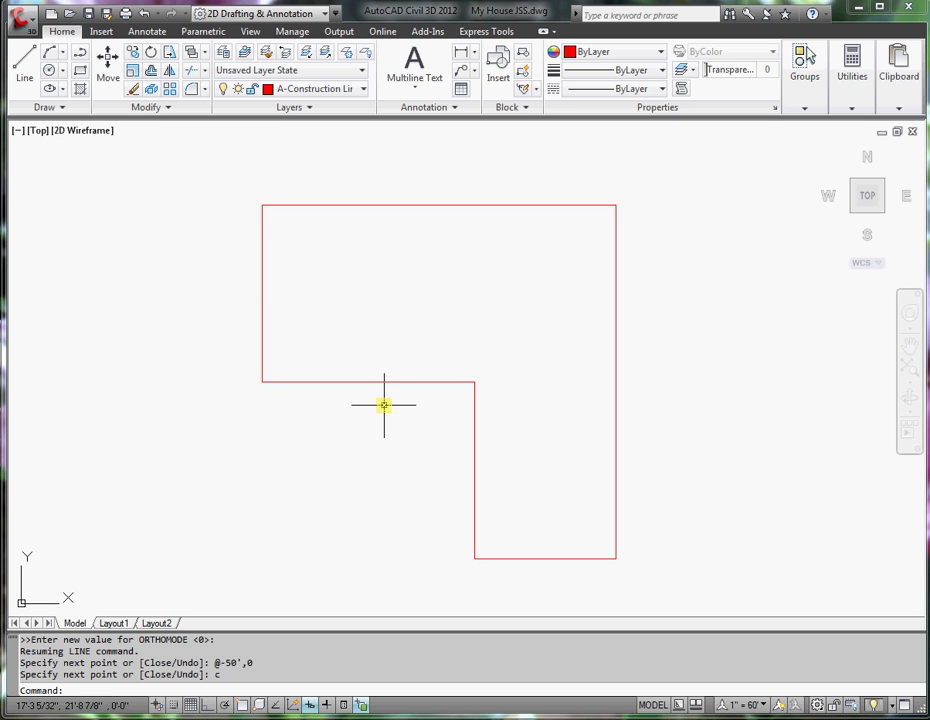